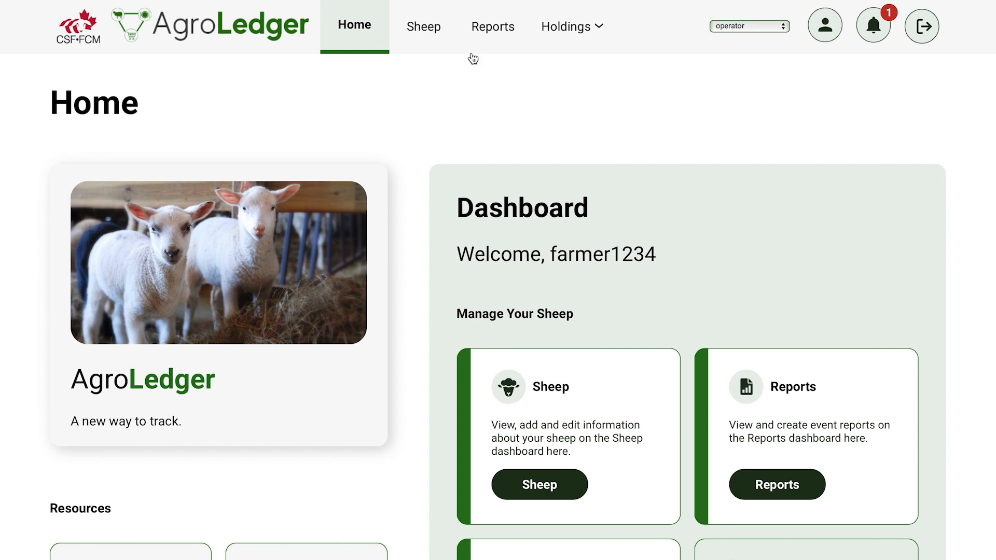
# Start adding a sheep manually from the Sheep dashboard and choose NS123456 - My Farm as its premise
pyautogui.click(430, 34)
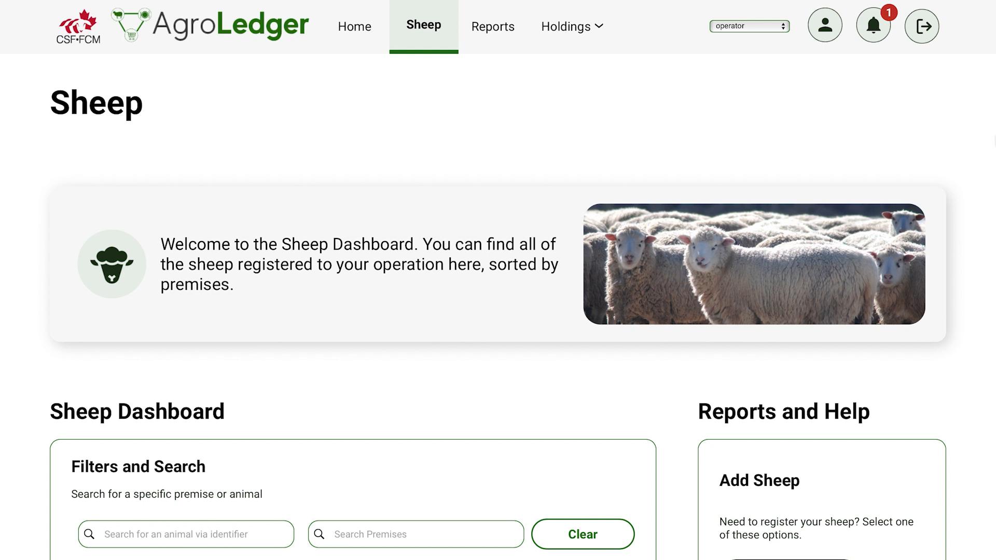
pyautogui.scroll(-4, 983, 228)
pyautogui.scroll(-3, 984, 229)
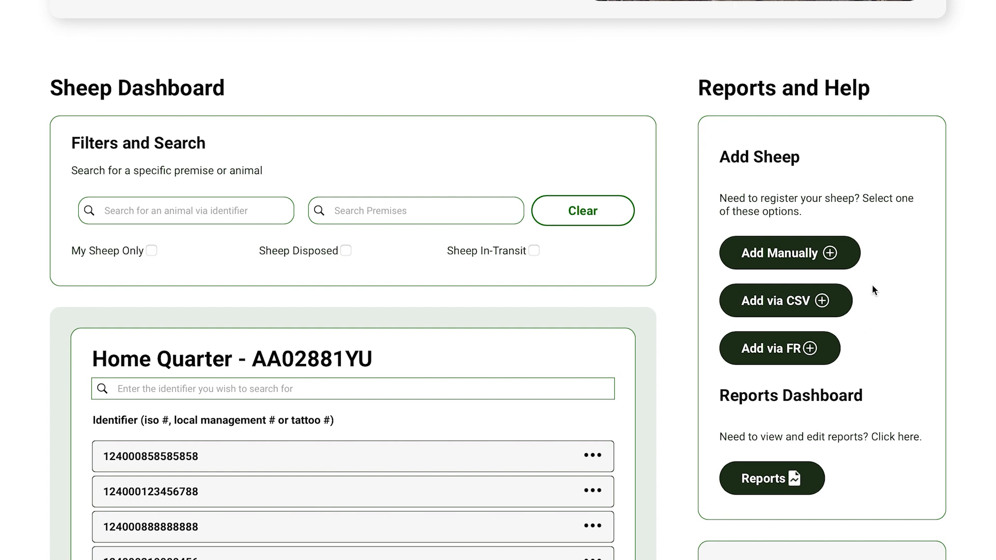
pyautogui.click(833, 253)
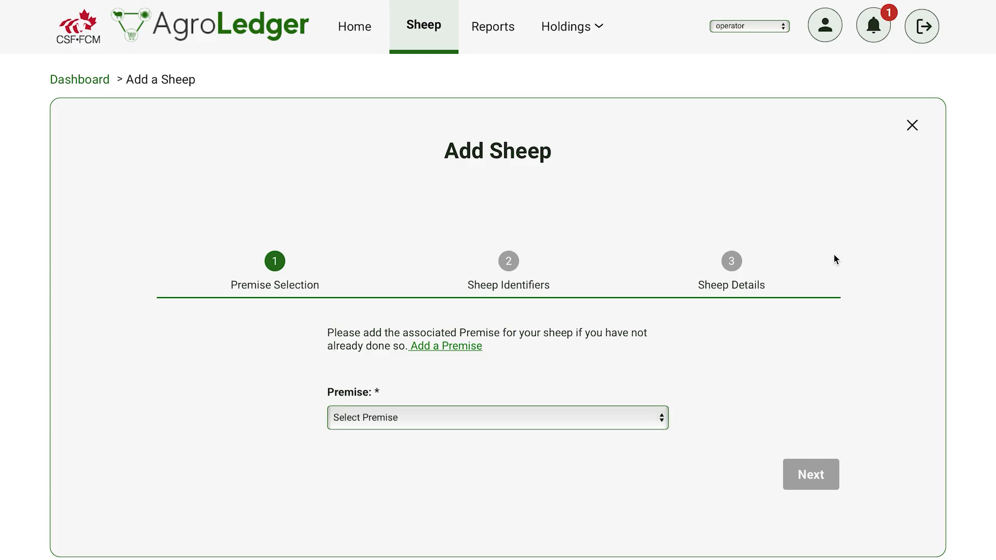
pyautogui.click(658, 420)
pyautogui.click(434, 375)
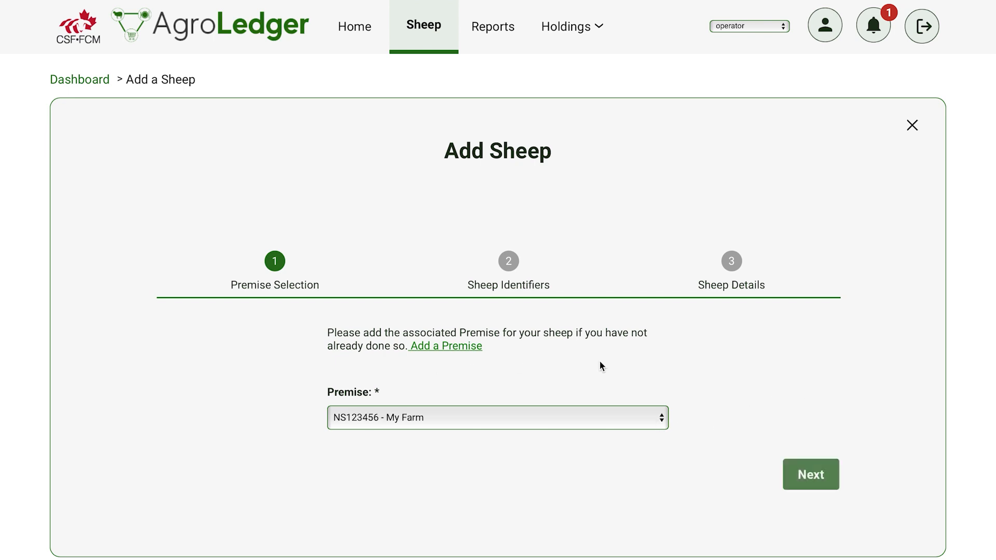
pyautogui.click(817, 464)
pyautogui.click(818, 469)
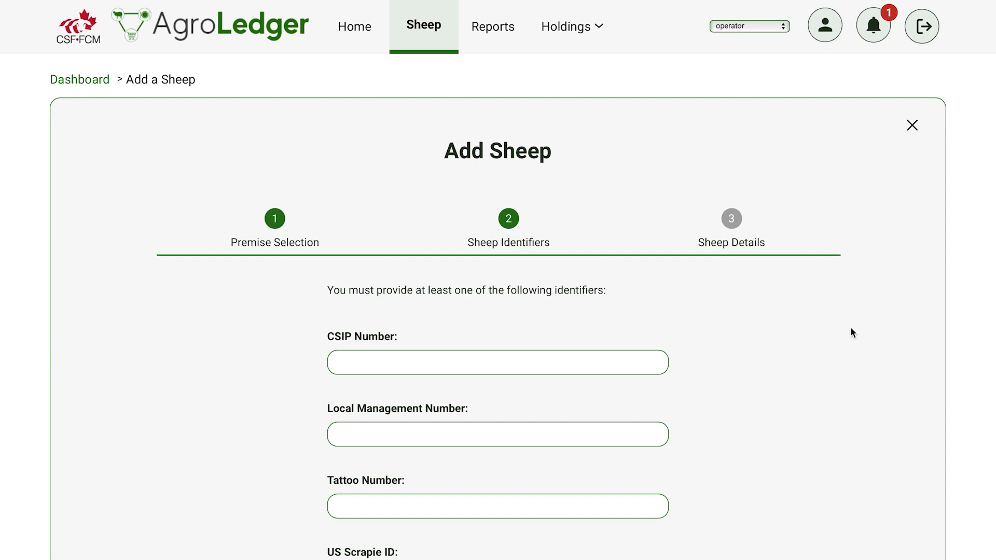
pyautogui.scroll(-2, 856, 332)
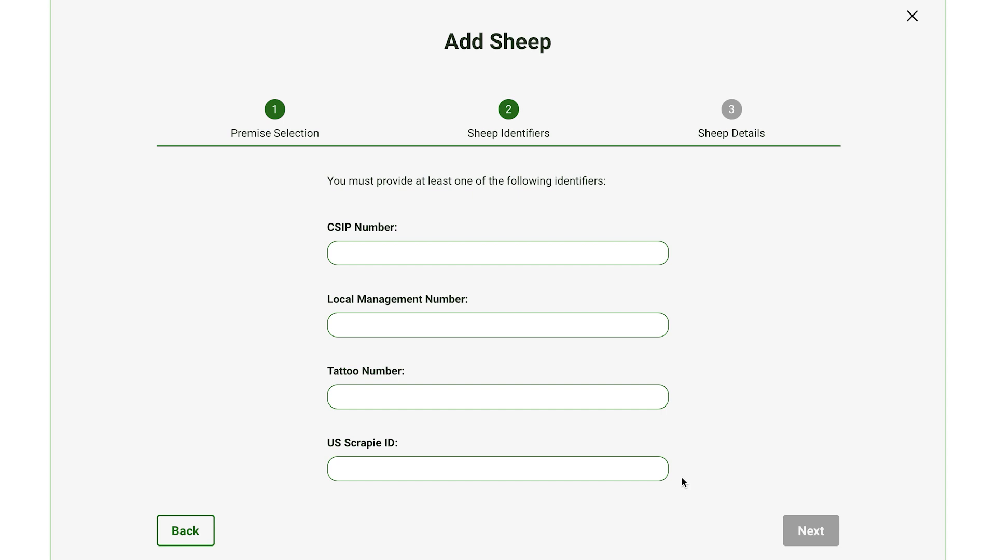
pyautogui.click(537, 257)
pyautogui.hotkey('ctrl', 'v')
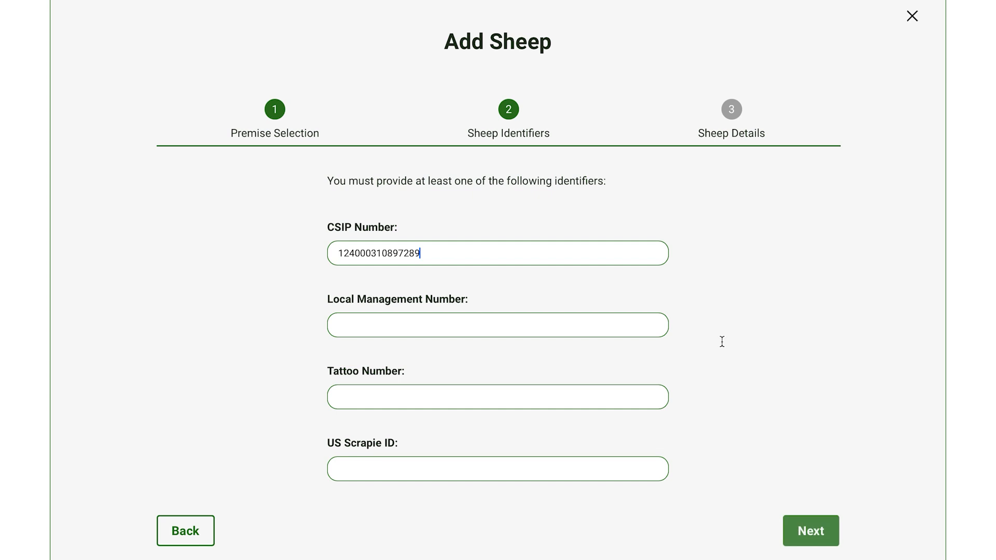
pyautogui.click(812, 531)
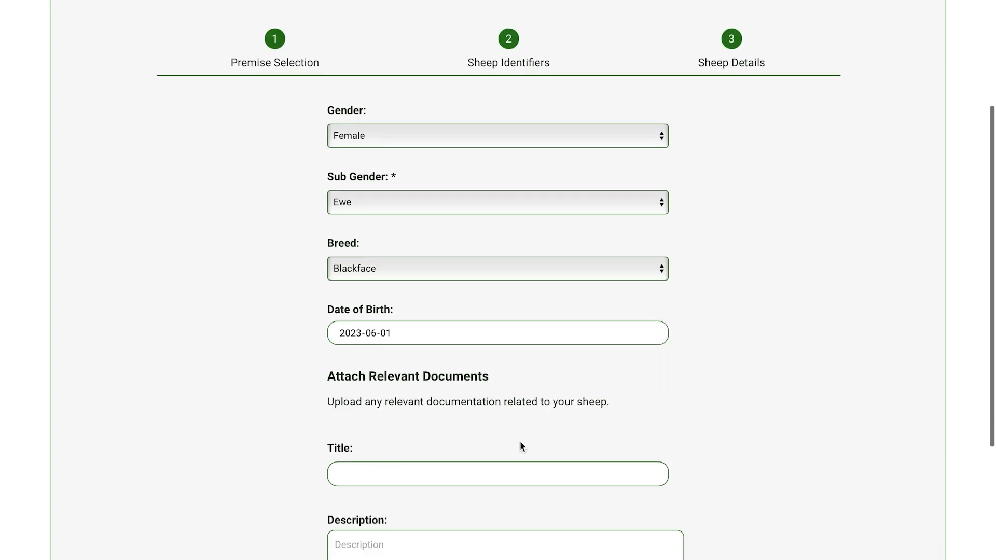
# Submit the new sheep with gender Female, sub gender Ewe, breed Blackface and a date of birth, without attaching a document
pyautogui.scroll(-2, 519, 441)
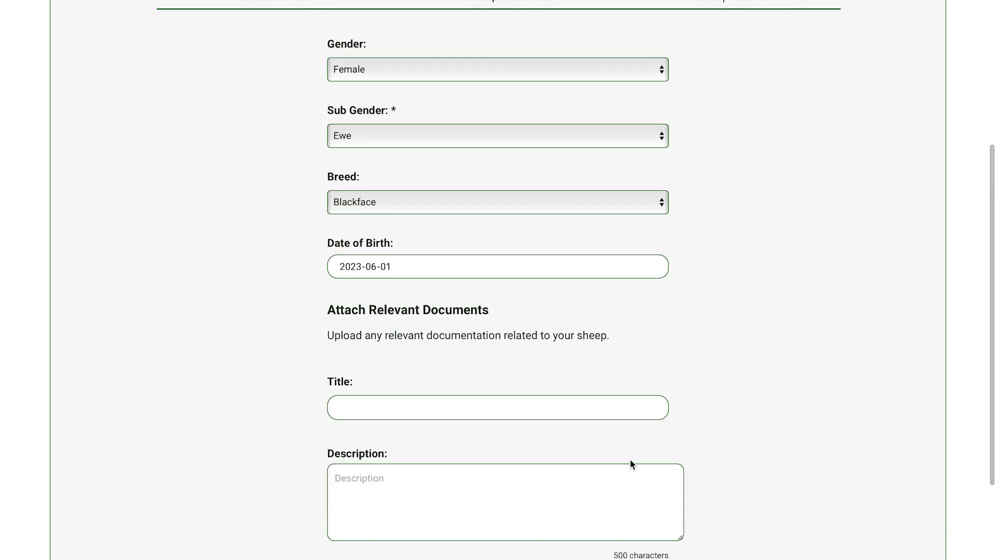
pyautogui.scroll(-3, 743, 527)
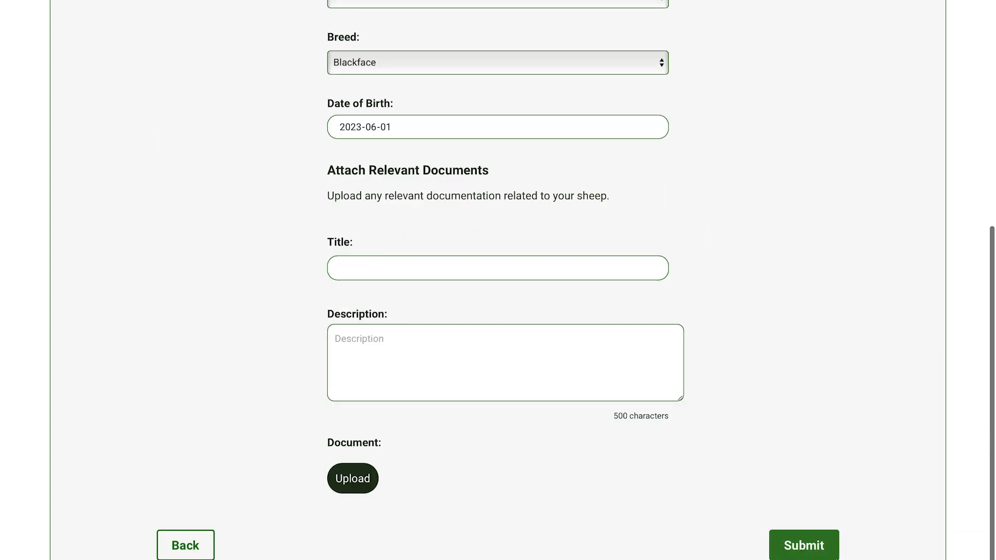
pyautogui.click(824, 554)
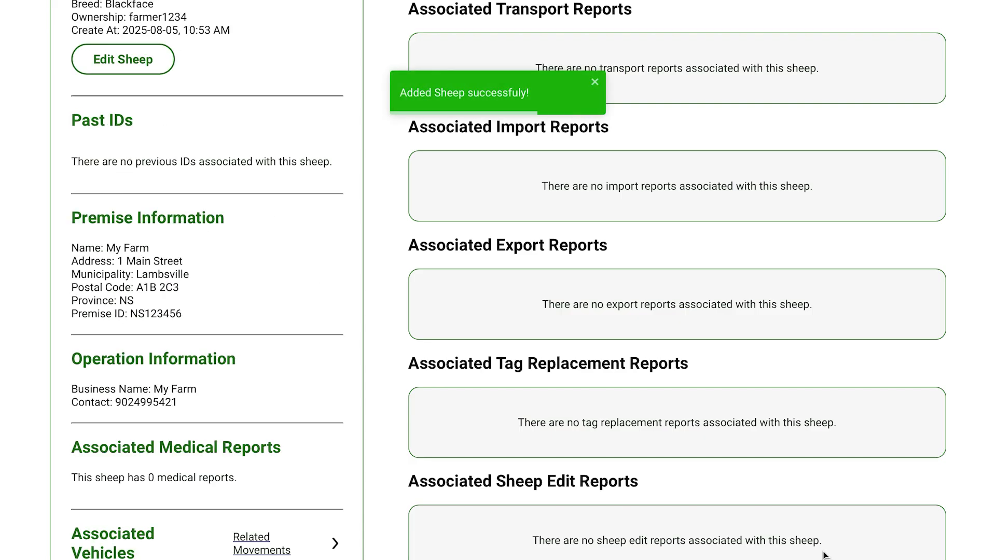
# Return to the Sheep dashboard and start adding sheep via CSV with the file sheep - Sheet1-6.csv
pyautogui.scroll(2, 824, 555)
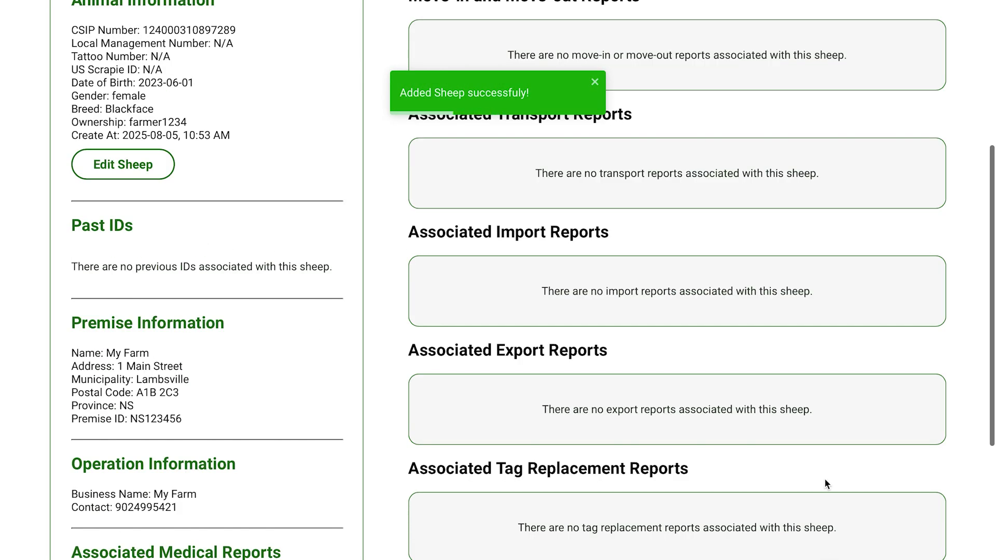
pyautogui.scroll(5, 849, 384)
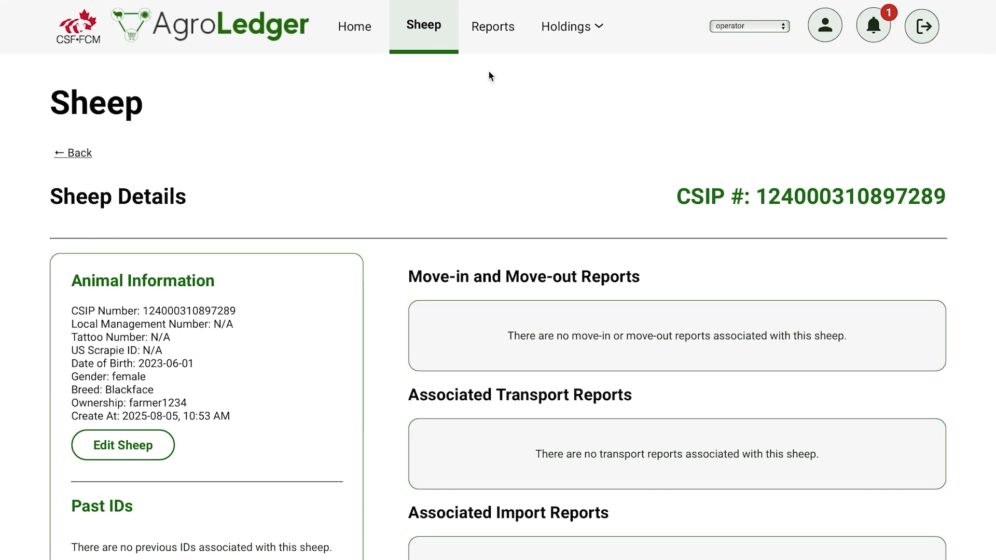
pyautogui.click(424, 31)
pyautogui.scroll(-3, 987, 385)
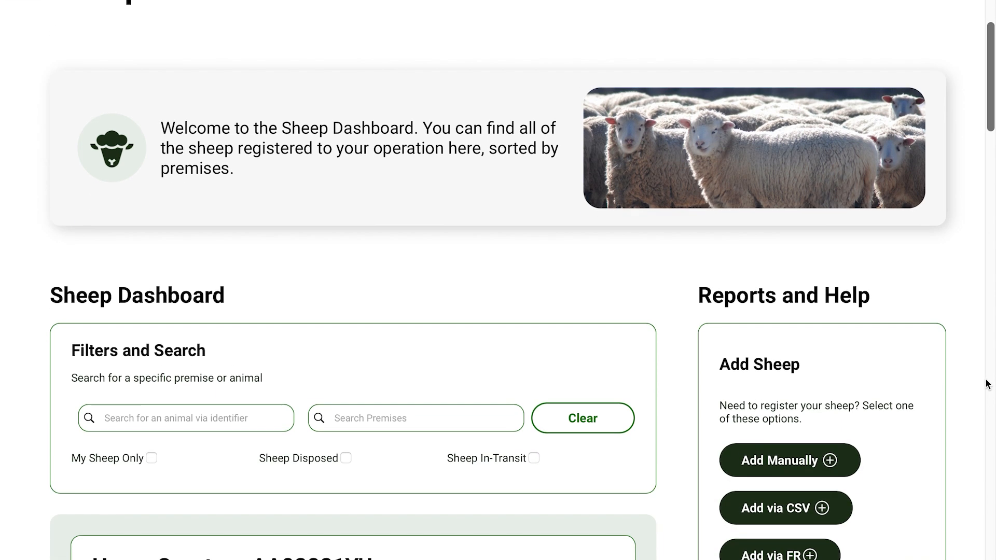
pyautogui.scroll(-3, 986, 384)
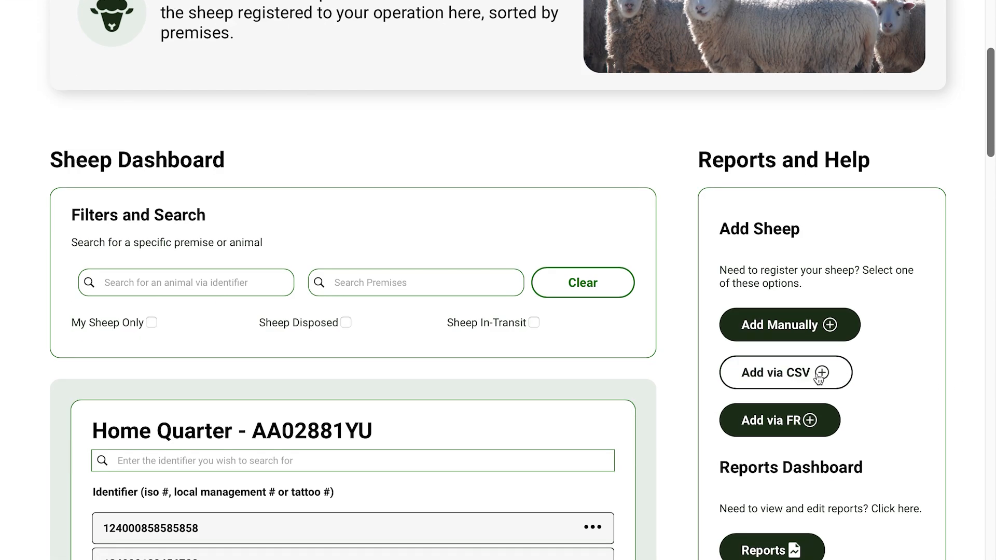
pyautogui.click(819, 379)
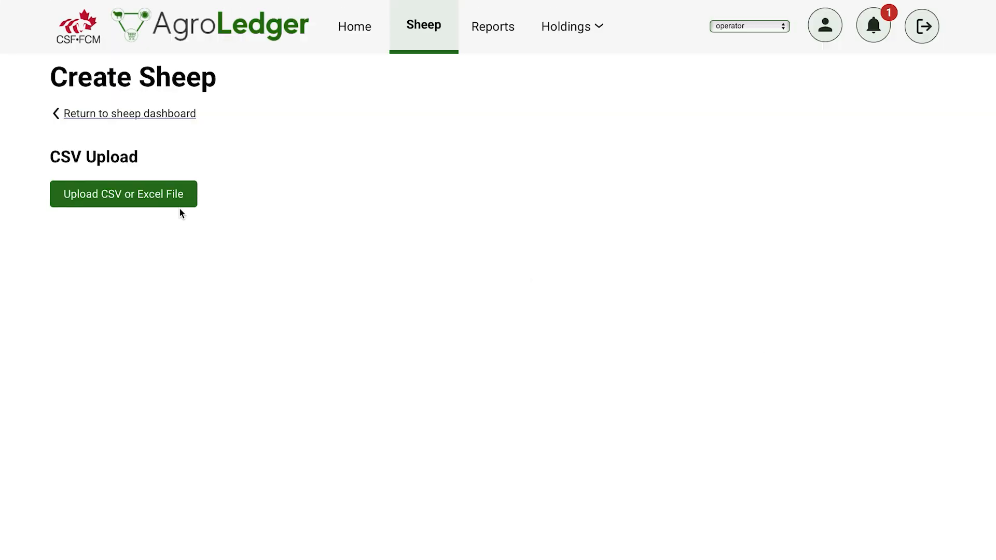
pyautogui.click(163, 202)
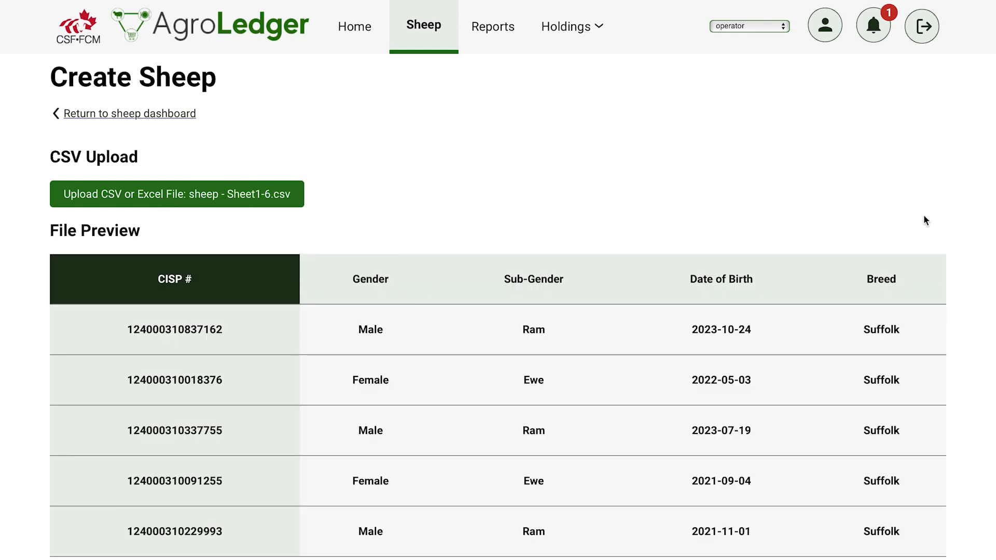
# Examine the uploaded file's preview table, including its column headings and sheep records
pyautogui.scroll(-2, 993, 249)
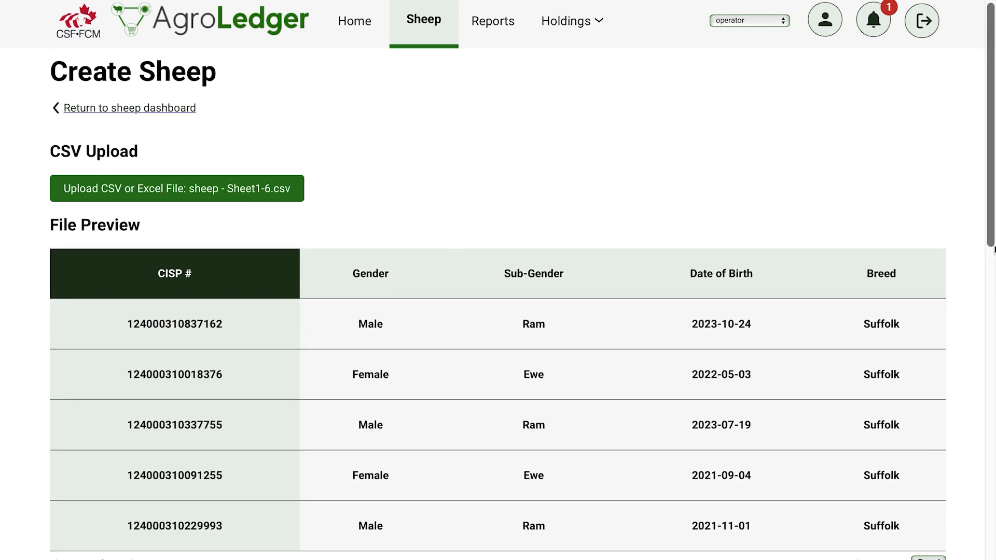
pyautogui.scroll(-3, 994, 249)
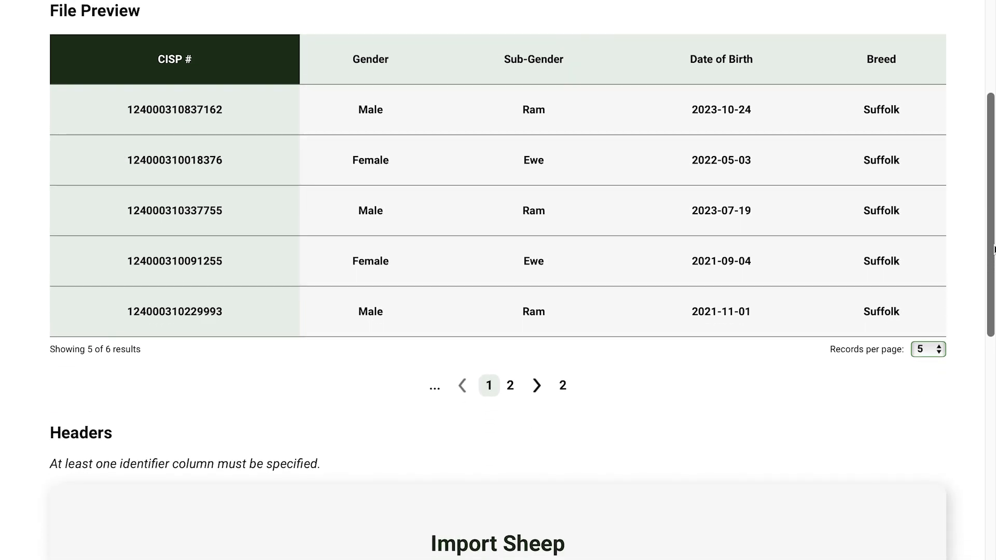
pyautogui.scroll(1, 994, 249)
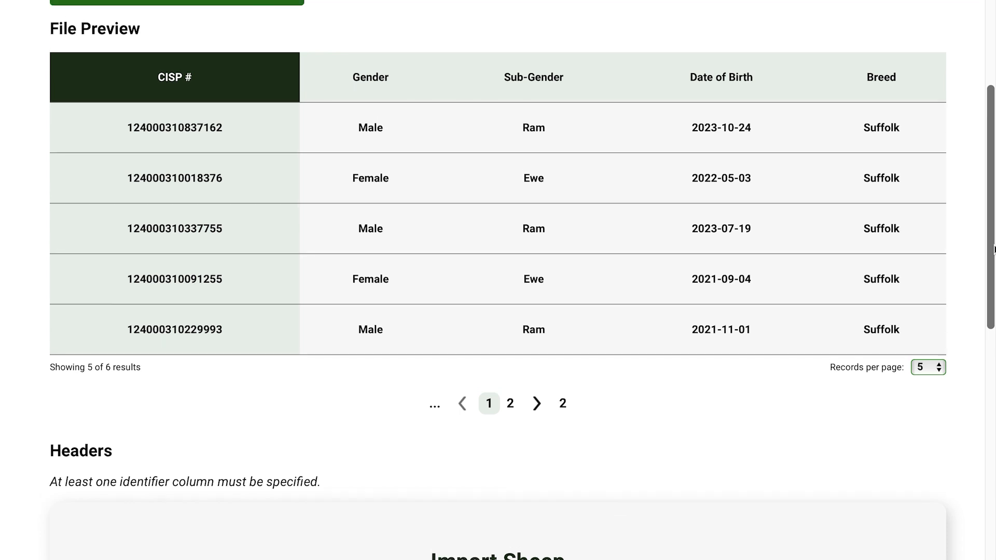
pyautogui.scroll(5, 993, 249)
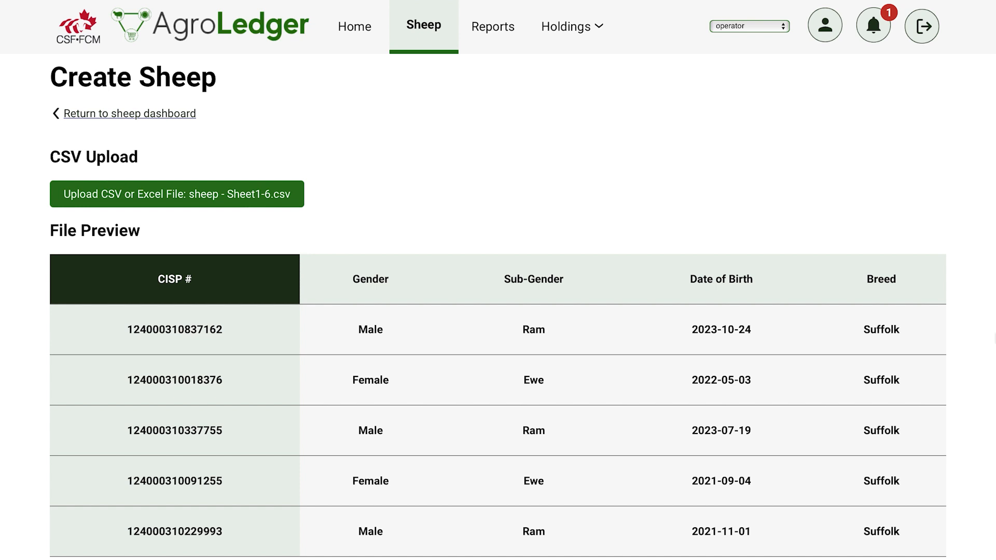
pyautogui.scroll(-1, 993, 339)
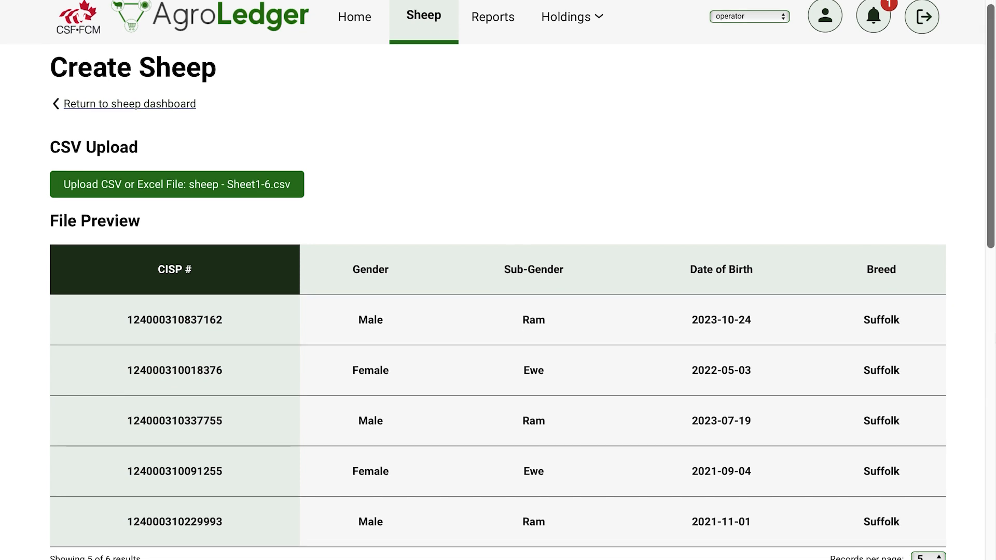
pyautogui.scroll(-3, 498, 280)
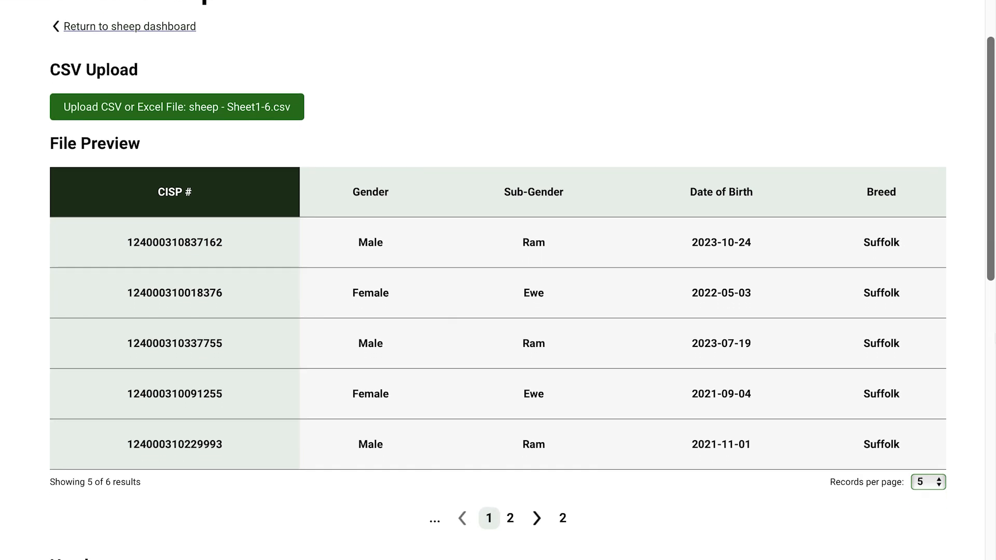
pyautogui.scroll(-3, 498, 280)
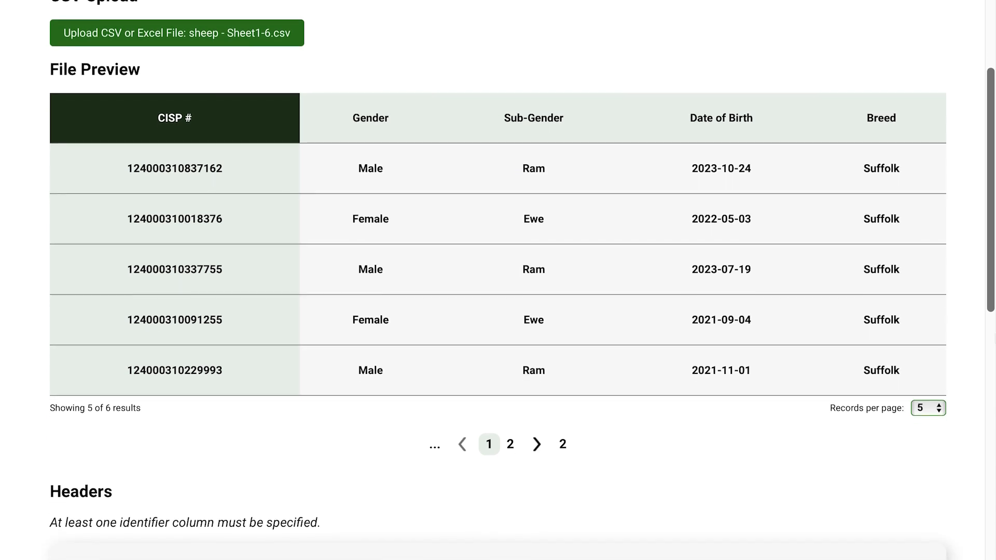
pyautogui.scroll(-7, 498, 280)
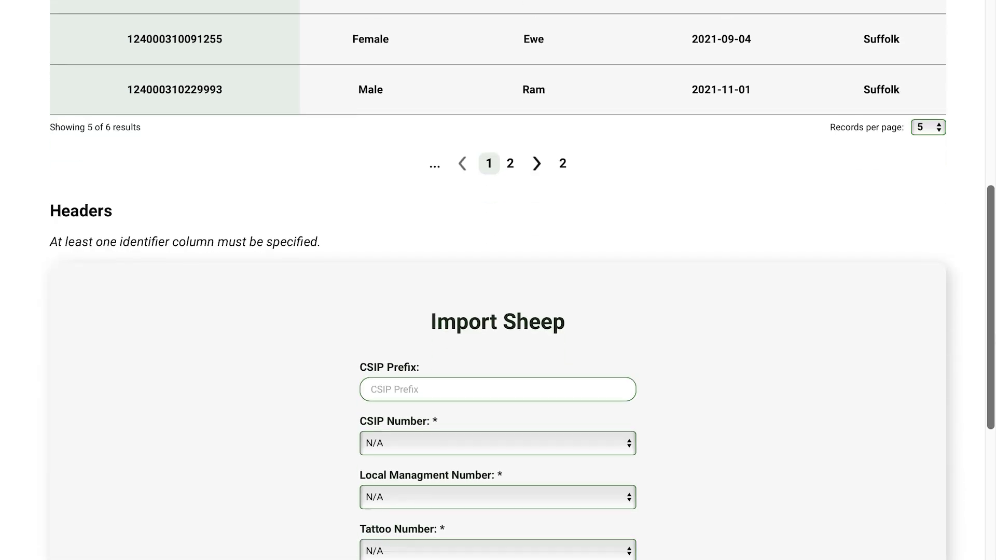
# Map the import form's CSIP Number field to the file's CISP # column
pyautogui.scroll(-1, 497, 280)
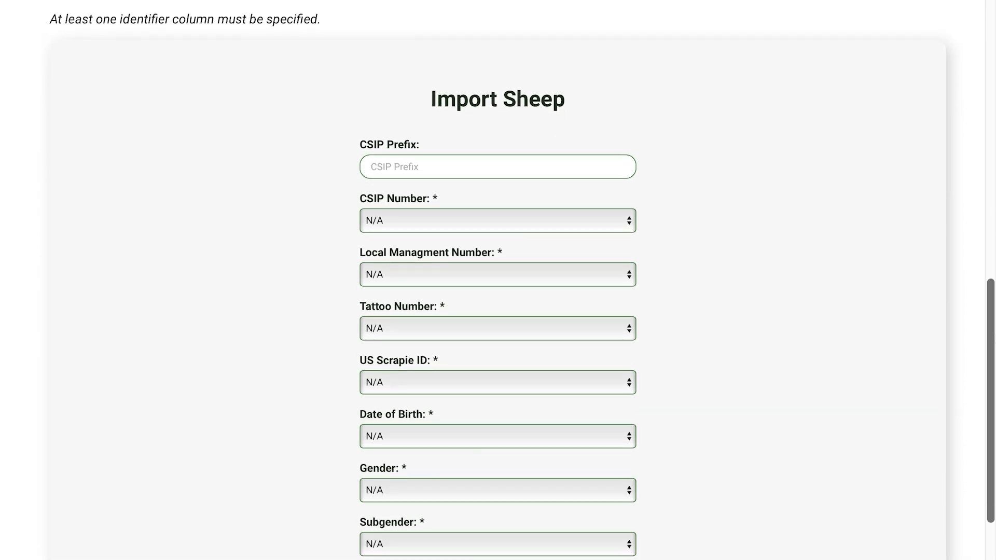
pyautogui.click(614, 219)
pyautogui.click(610, 229)
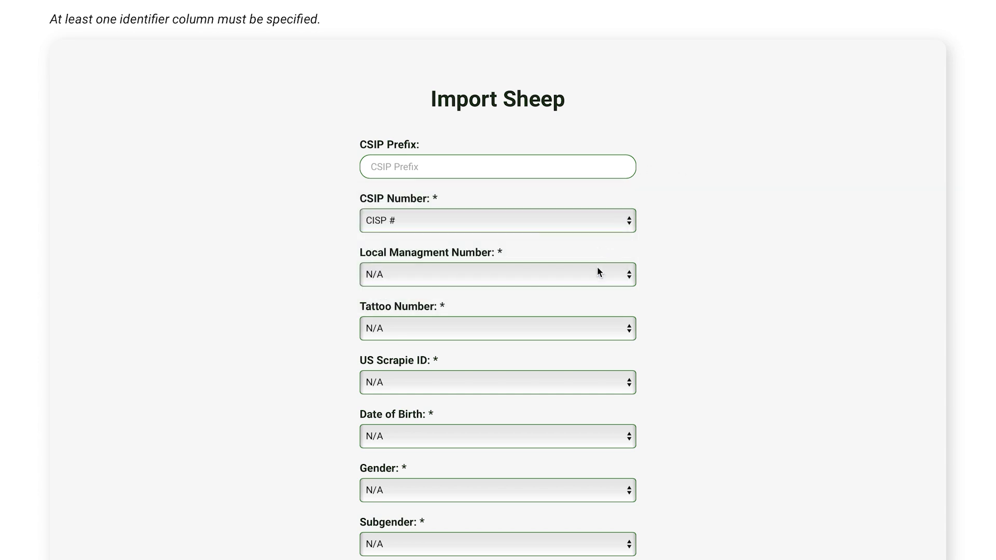
# Map the Date of Birth field to the Date of Birth column and set its date format to YYYY-MM-DD
pyautogui.scroll(-2, 608, 324)
pyautogui.click(589, 370)
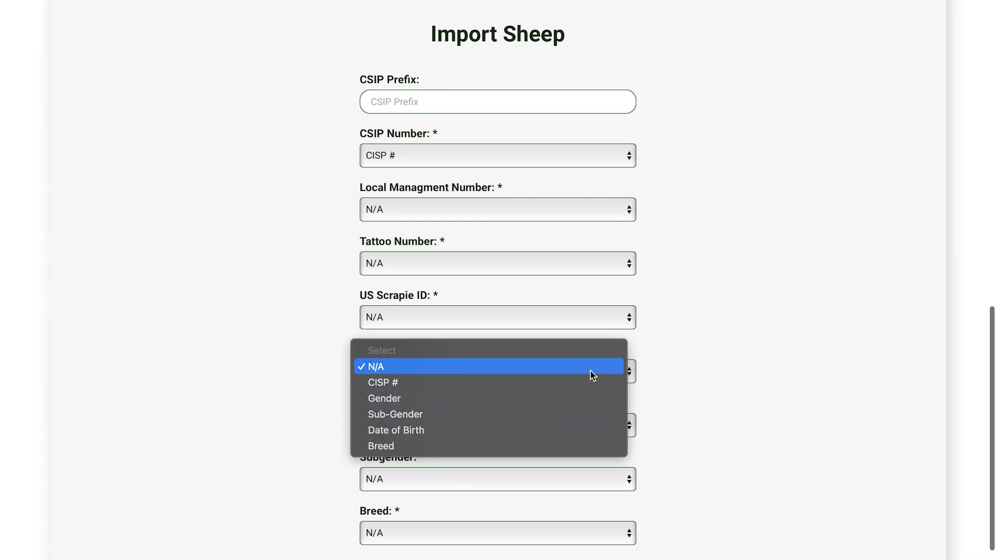
pyautogui.click(589, 430)
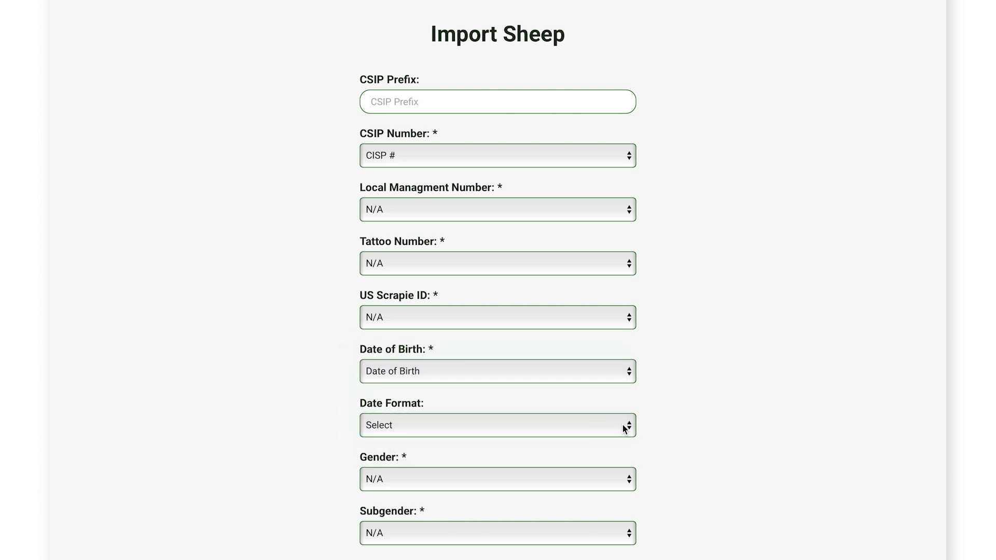
pyautogui.click(624, 429)
pyautogui.click(604, 471)
# Map the Gender, Subgender and Breed fields to the Gender, Sub-Gender and Breed columns, and submit the header mapping
pyautogui.scroll(-2, 677, 472)
pyautogui.click(577, 426)
pyautogui.click(575, 447)
pyautogui.click(624, 472)
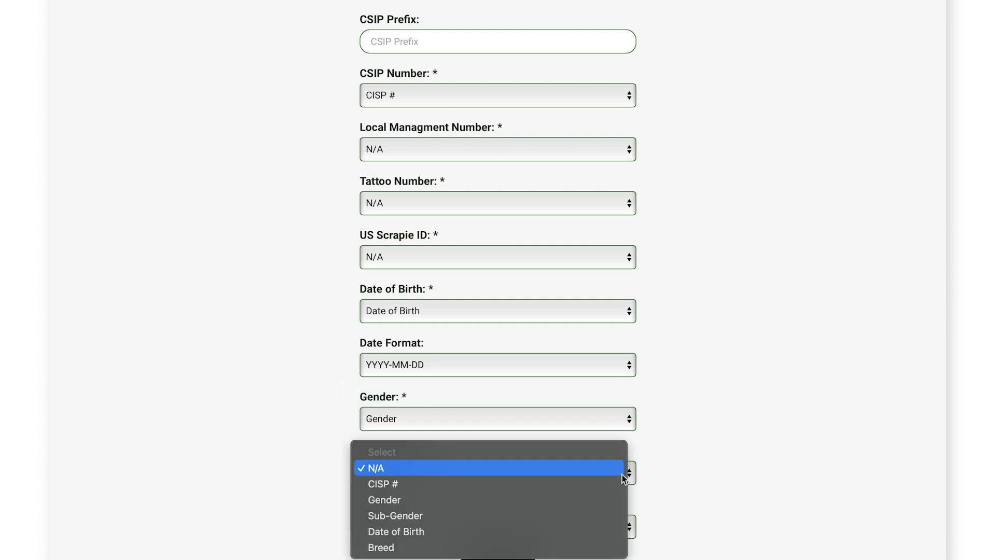
pyautogui.click(576, 515)
pyautogui.click(576, 522)
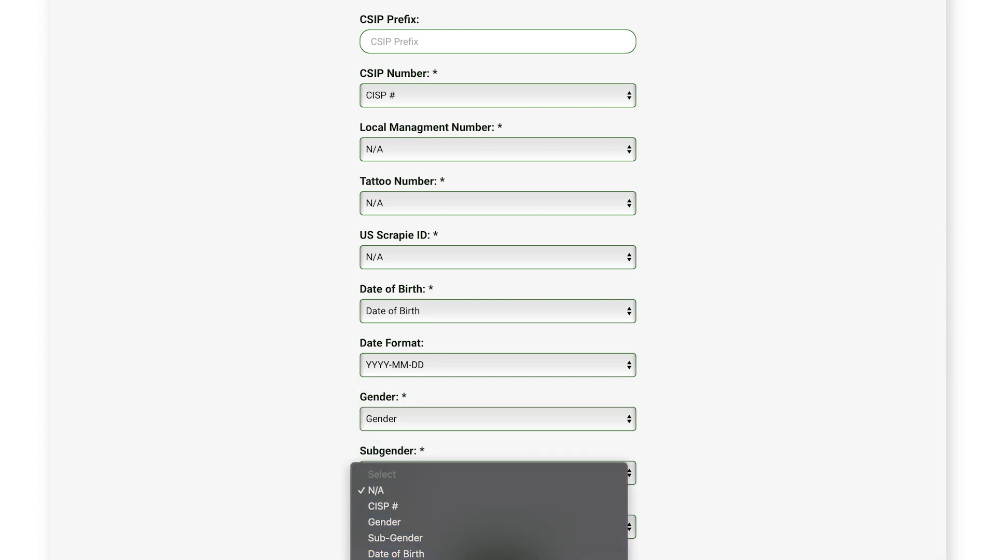
pyautogui.click(574, 552)
pyautogui.scroll(-2, 733, 549)
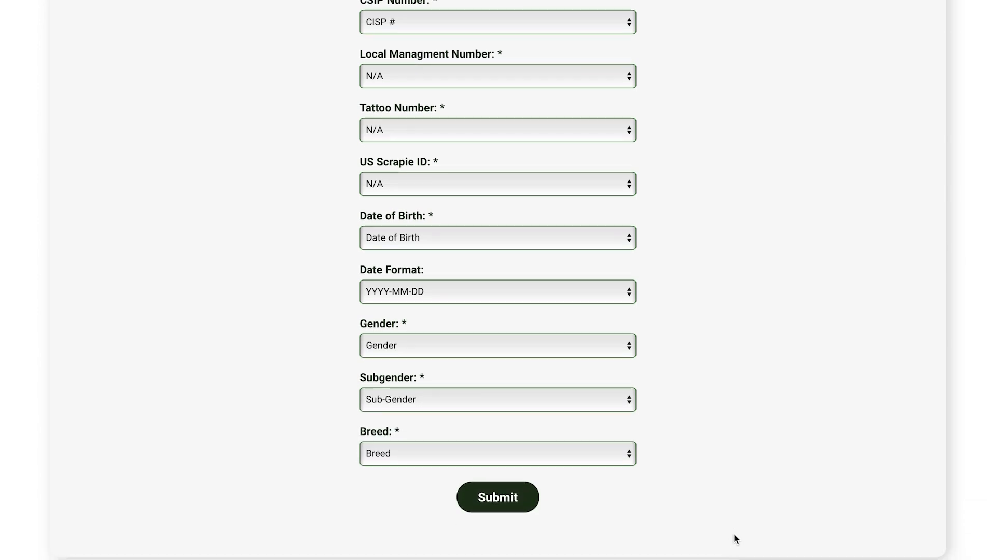
pyautogui.click(515, 496)
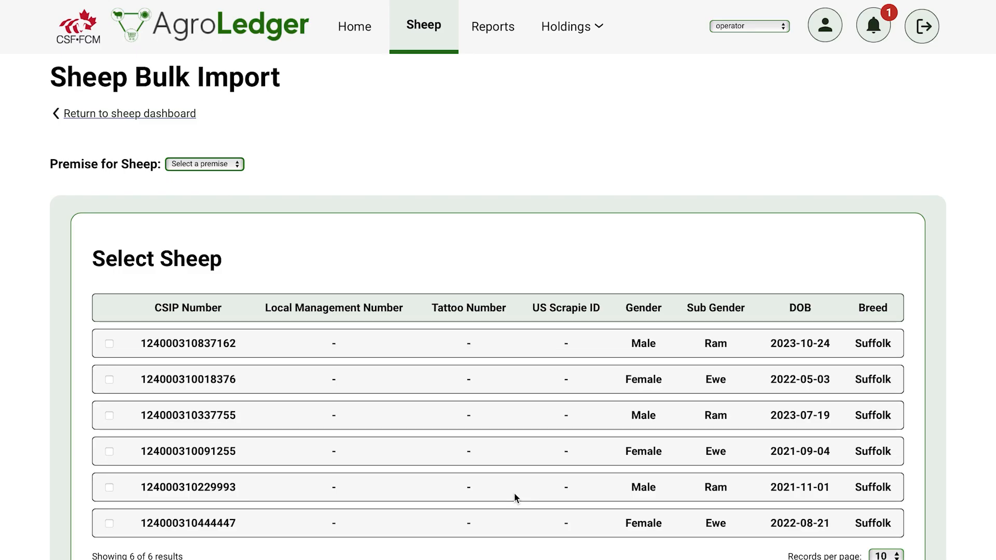
# Assign the bulk import to the premise My Farm - NS123456, and submit all six listed sheep
pyautogui.click(313, 164)
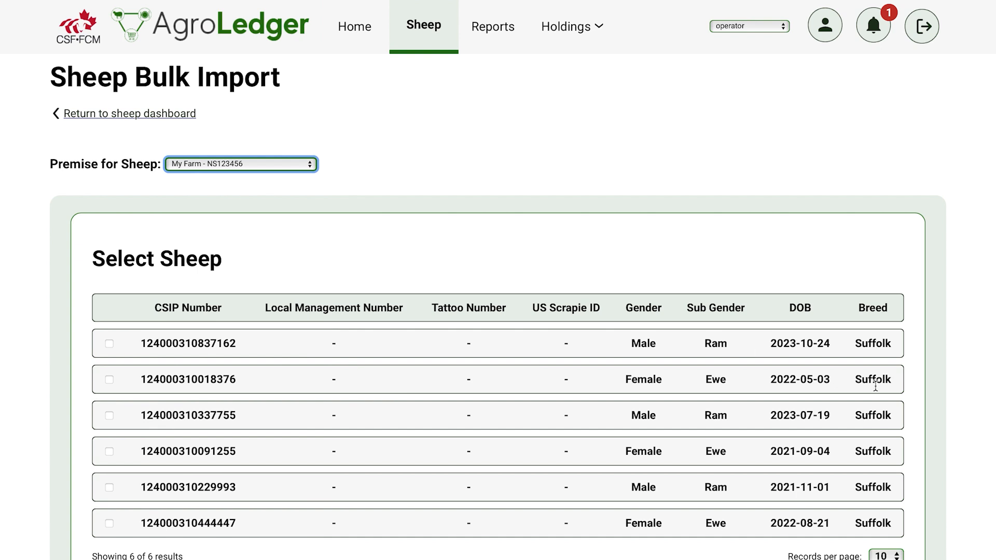
pyautogui.scroll(-3, 976, 393)
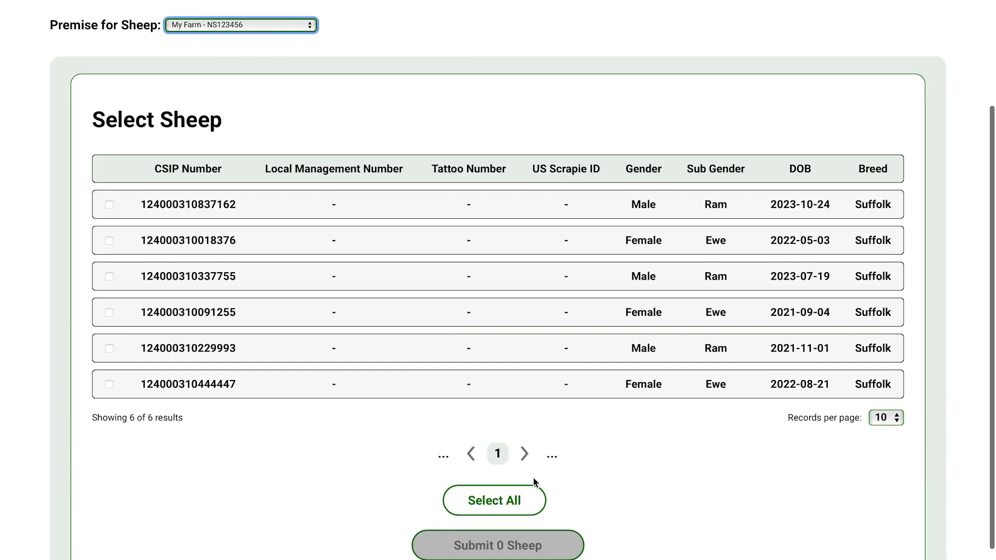
pyautogui.click(503, 499)
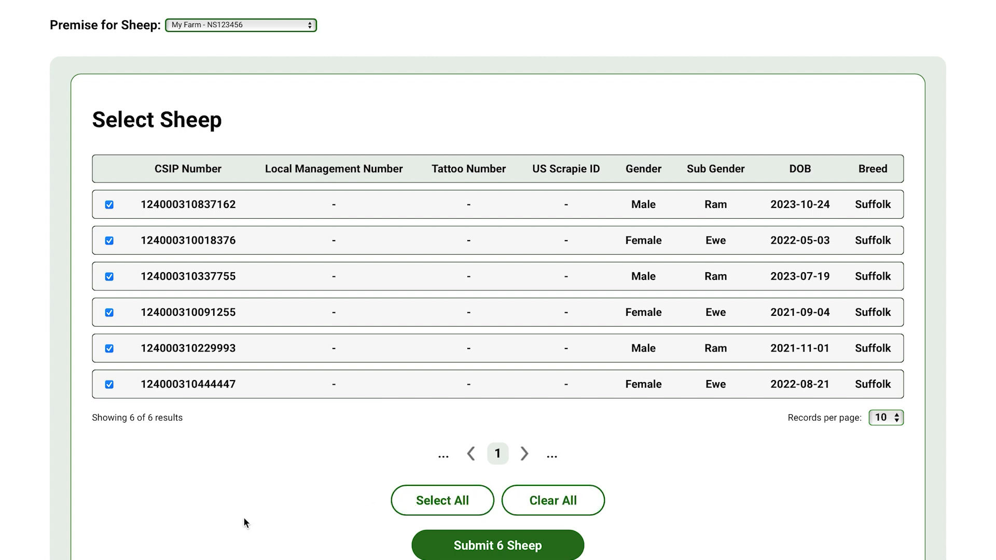
pyautogui.click(109, 385)
pyautogui.click(110, 385)
pyautogui.click(507, 552)
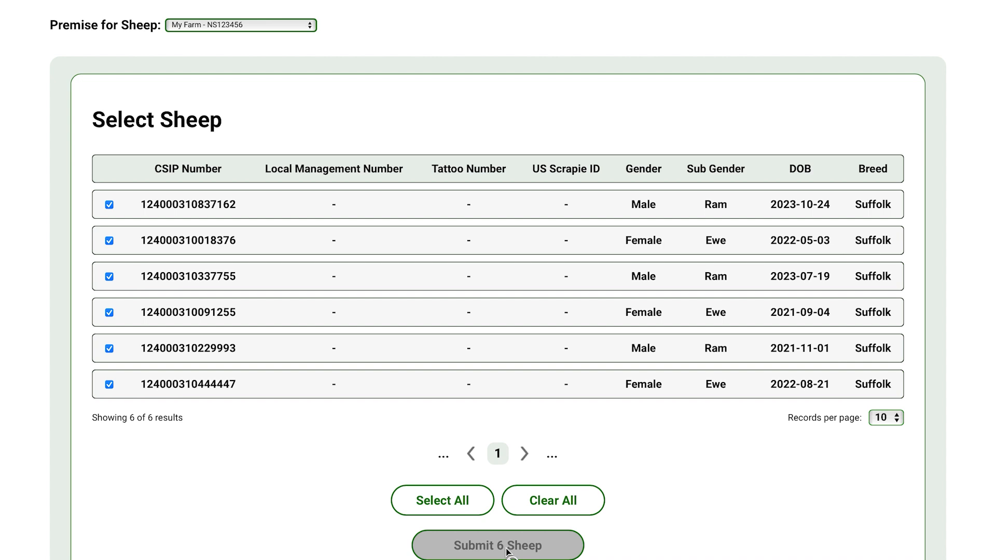